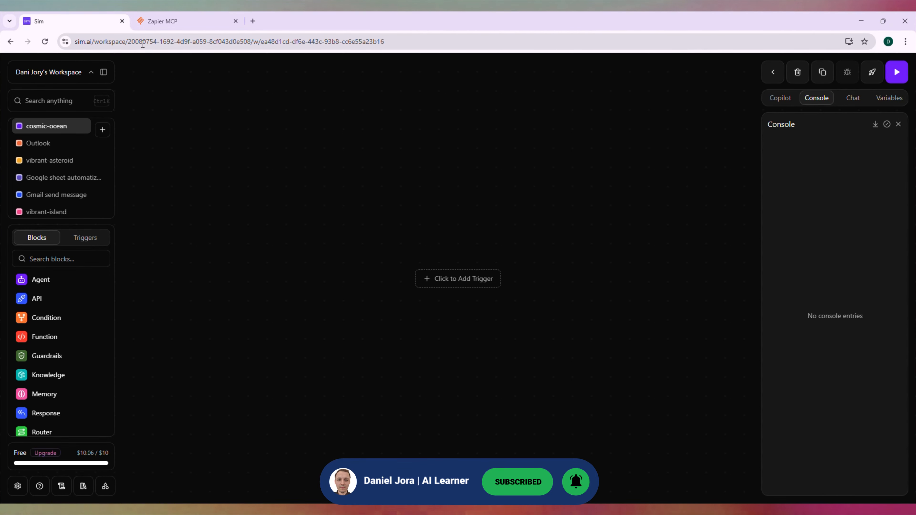
pyautogui.click(143, 41)
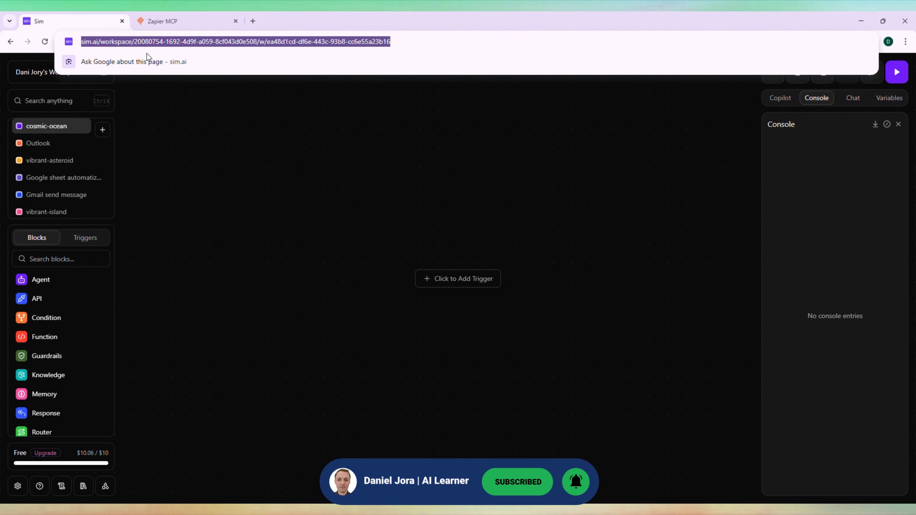
pyautogui.click(180, 163)
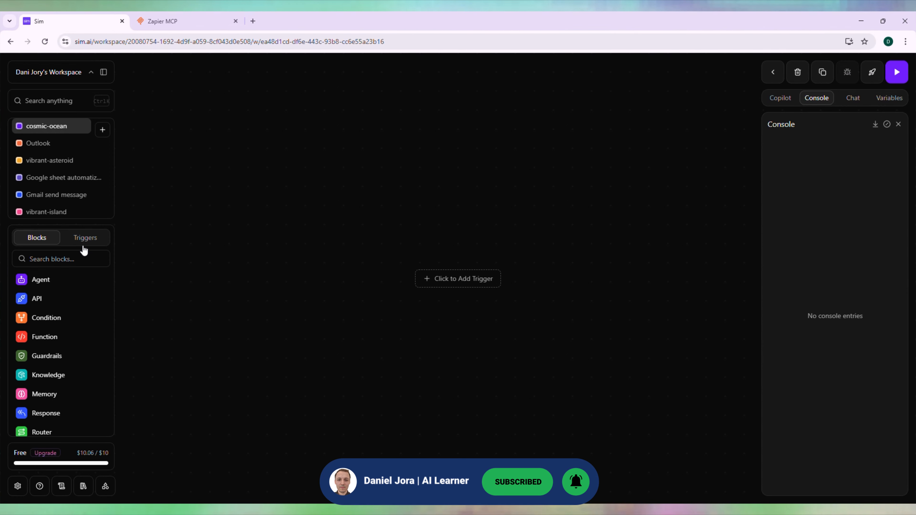
# - Find the Manual trigger by searching for "manual", add it to the workflow, and place it at the canvas's left side
pyautogui.click(86, 239)
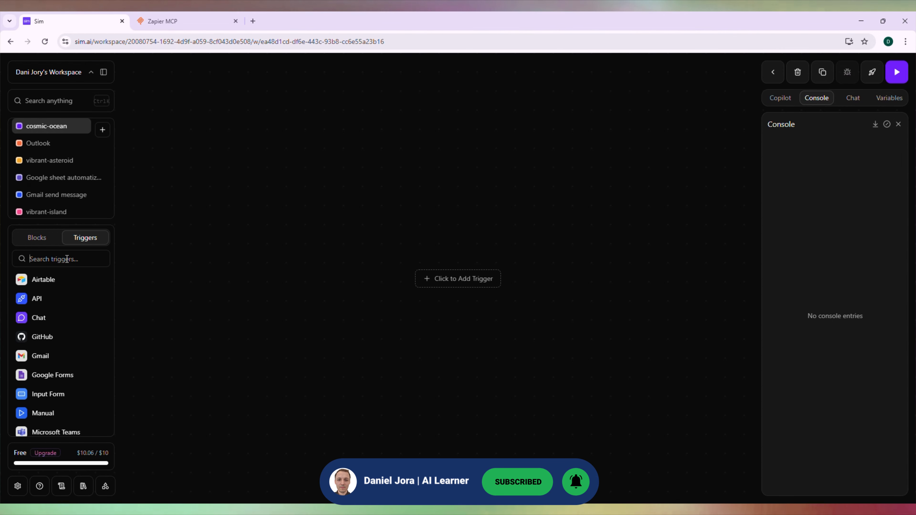
pyautogui.write('manual')
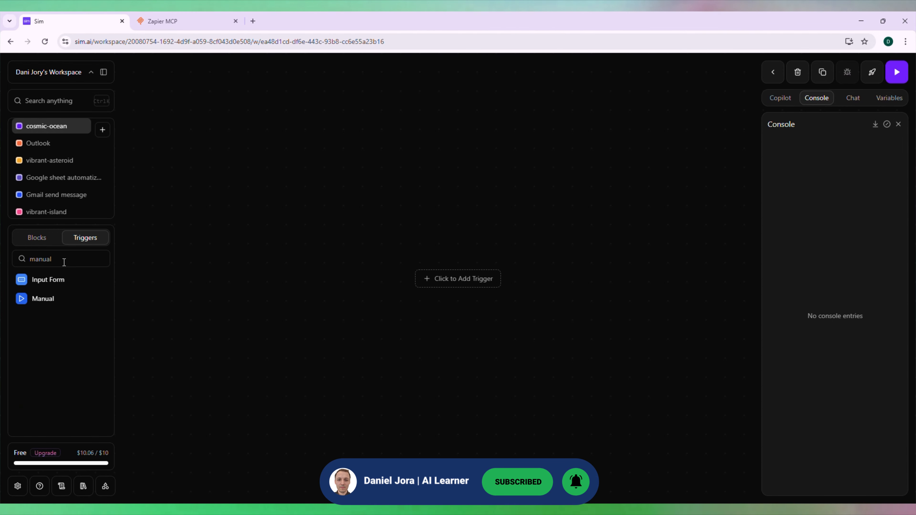
pyautogui.click(54, 299)
pyautogui.moveTo(505, 295); pyautogui.dragTo(190, 264)
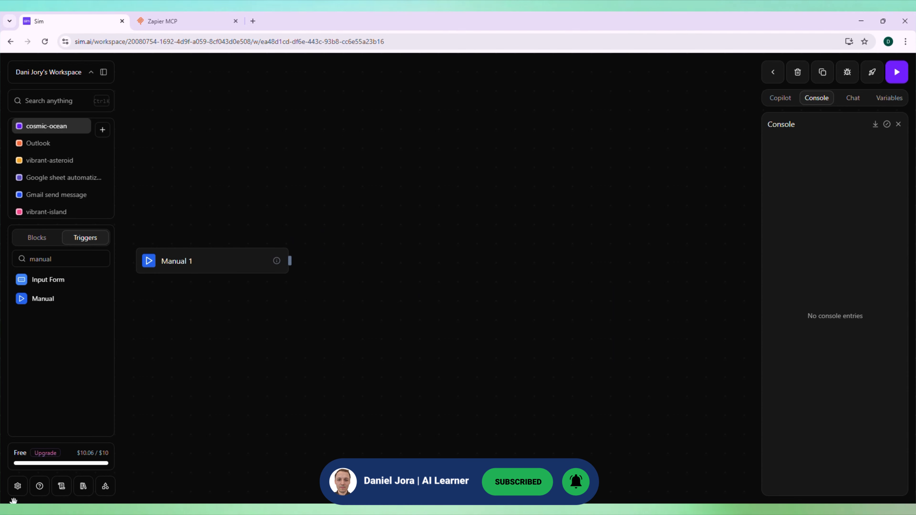
# - Open the MCP Servers settings in Sim and switch to the OpenAI API MCP Server page in Zapier MCP
pyautogui.click(18, 487)
pyautogui.click(296, 206)
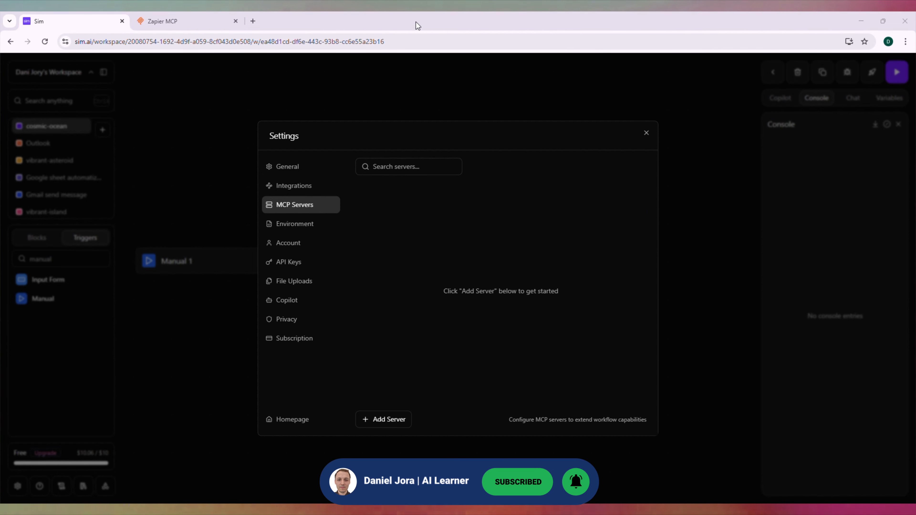
pyautogui.hotkey('ctrl', 'Tab')
pyautogui.click(113, 40)
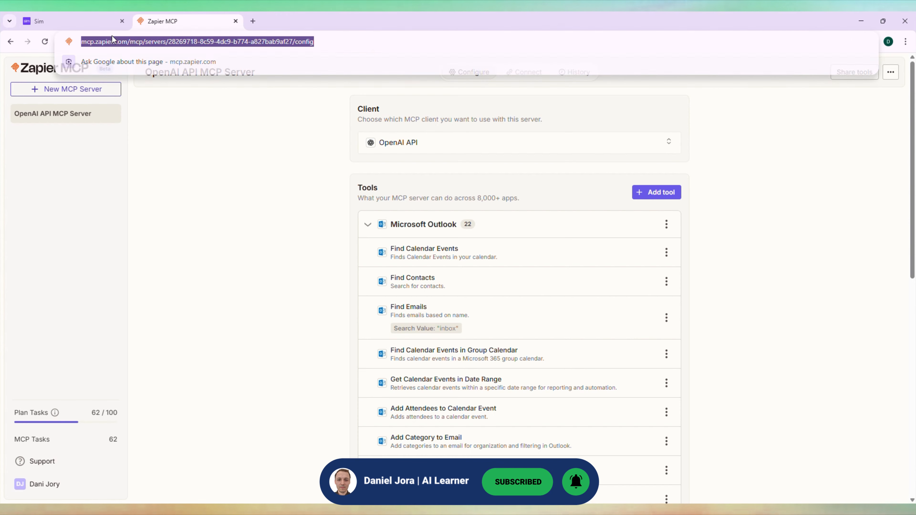
pyautogui.click(196, 198)
pyautogui.click(55, 91)
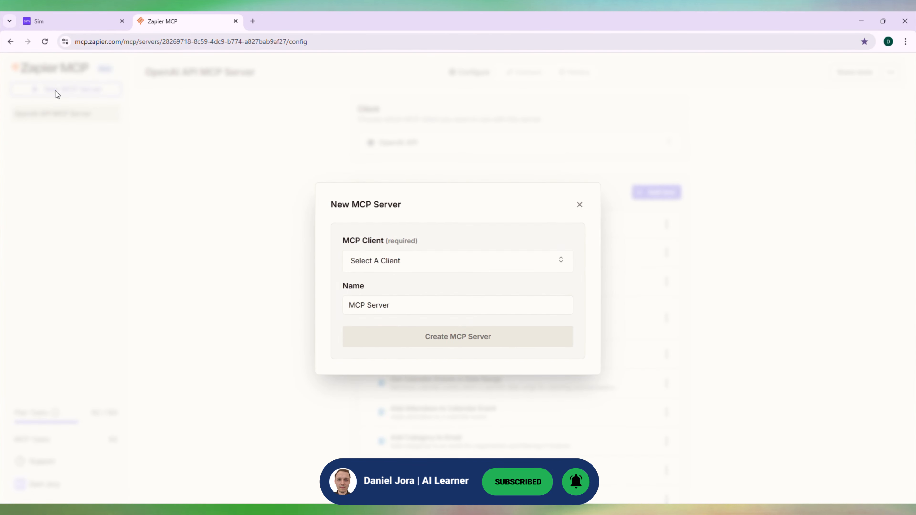
pyautogui.click(388, 260)
pyautogui.scroll(-5, 443, 433)
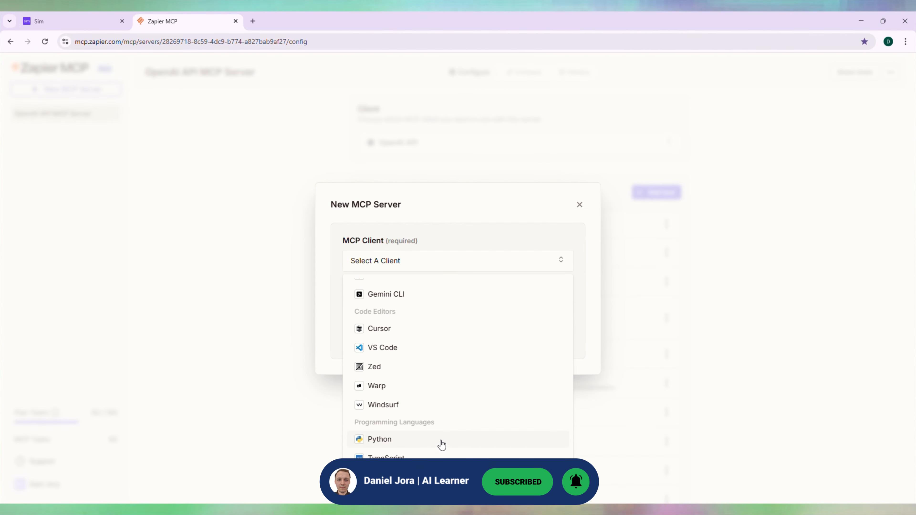
pyautogui.scroll(3, 437, 449)
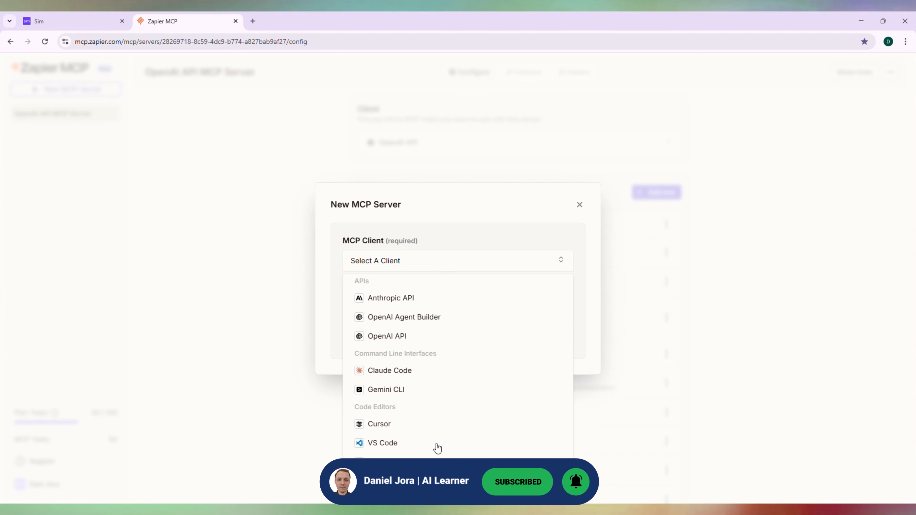
pyautogui.click(393, 345)
pyautogui.moveTo(430, 306); pyautogui.dragTo(325, 313)
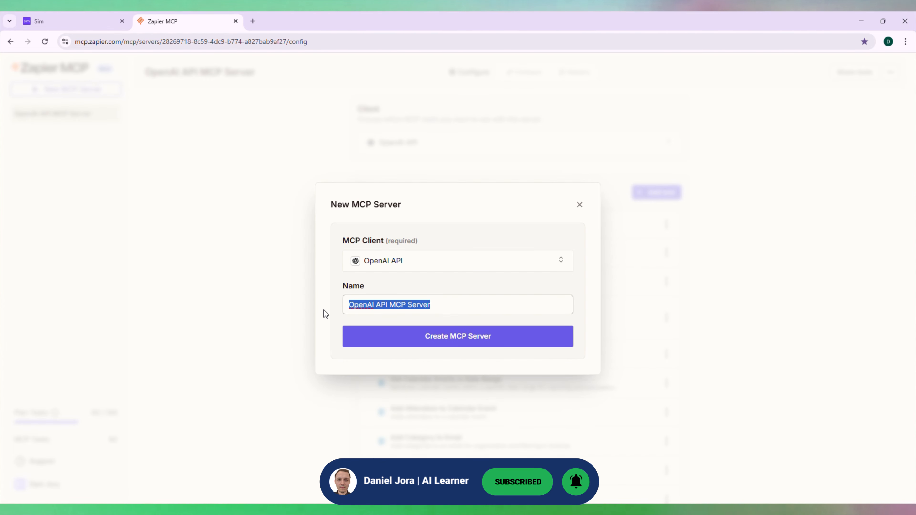
pyautogui.click(400, 329)
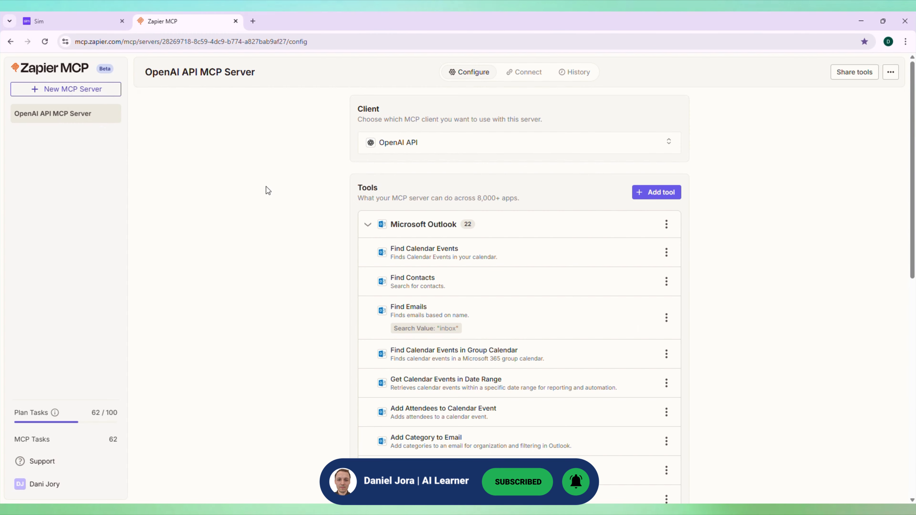
pyautogui.click(656, 195)
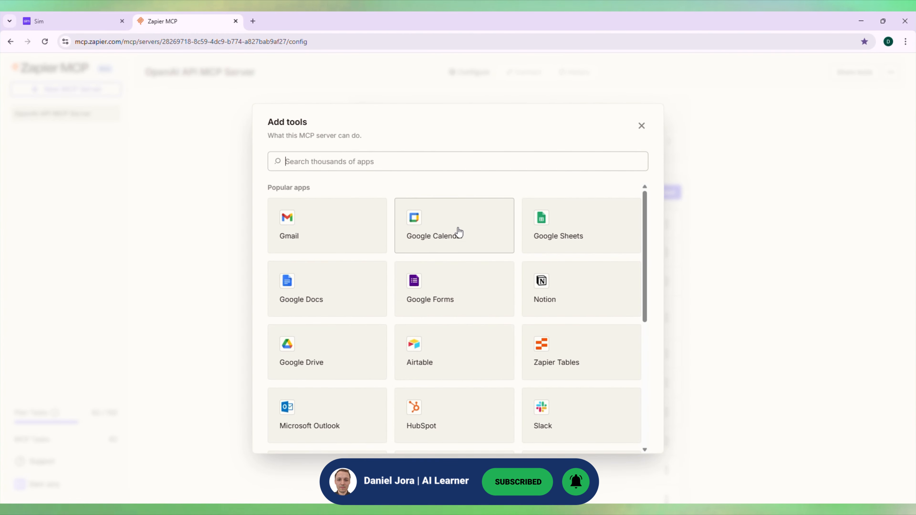
pyautogui.click(330, 419)
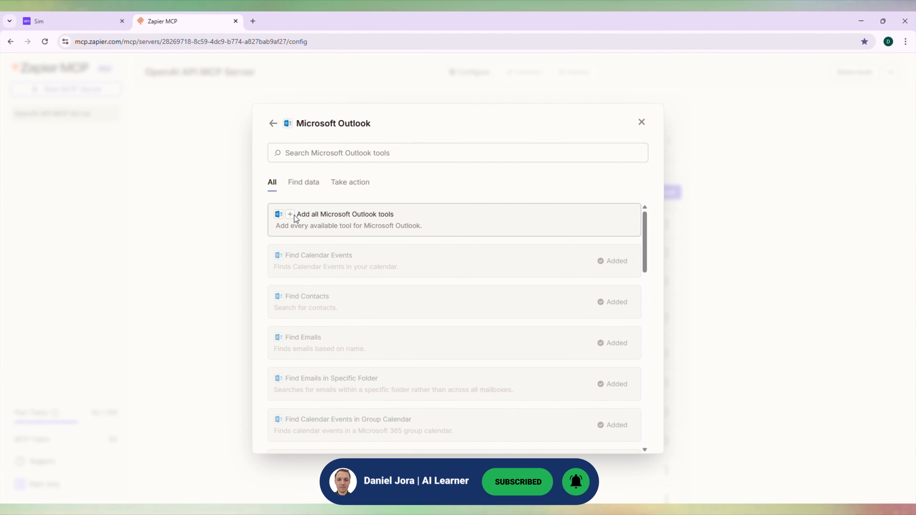
pyautogui.click(294, 214)
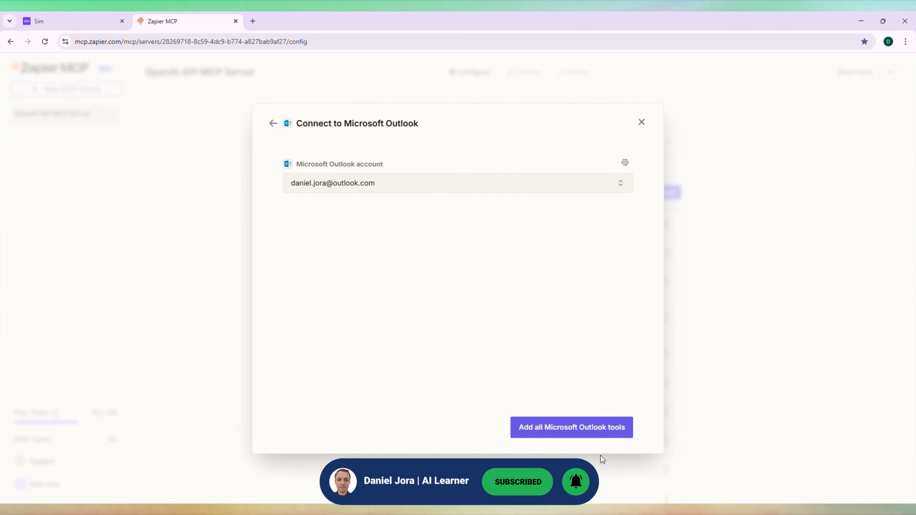
pyautogui.click(642, 122)
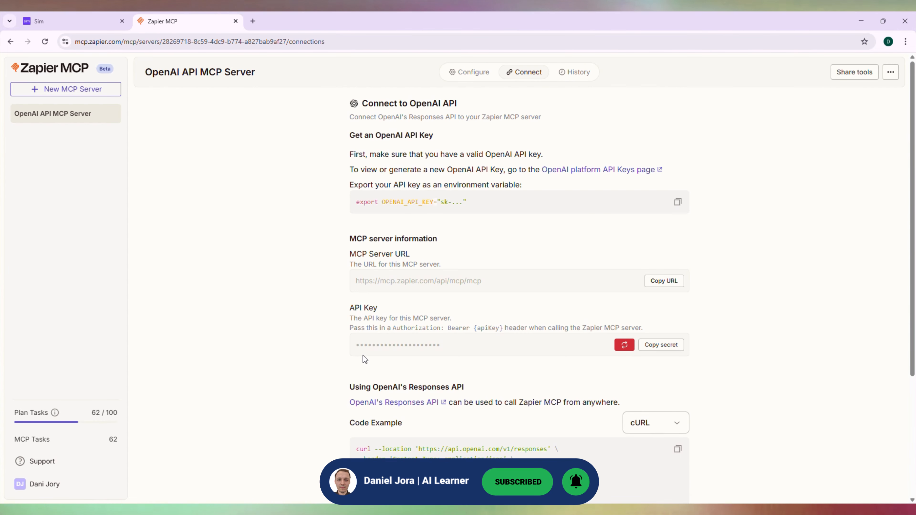
# - Start a new MCP server entry in Sim, named "OpenAI API MCP Server" as in Zapier MCP, with Streamable HTTP transport
pyautogui.click(672, 282)
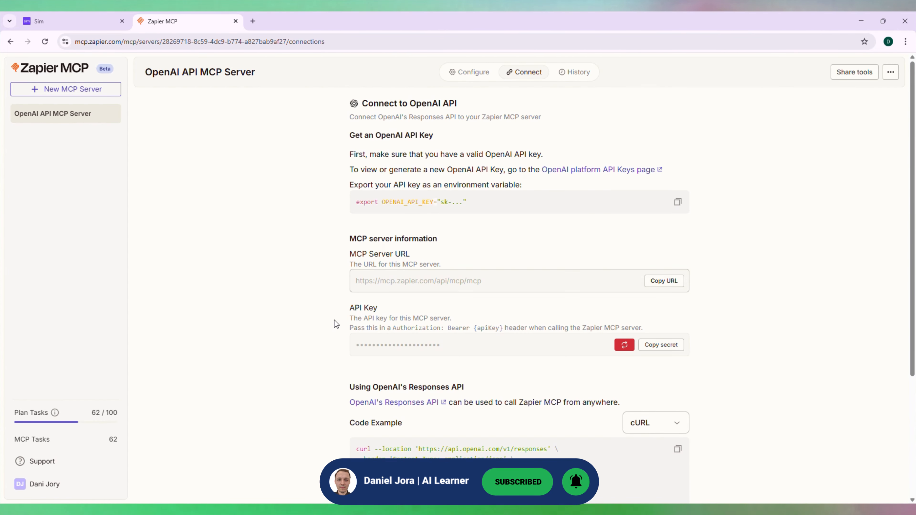
pyautogui.scroll(-5, 335, 324)
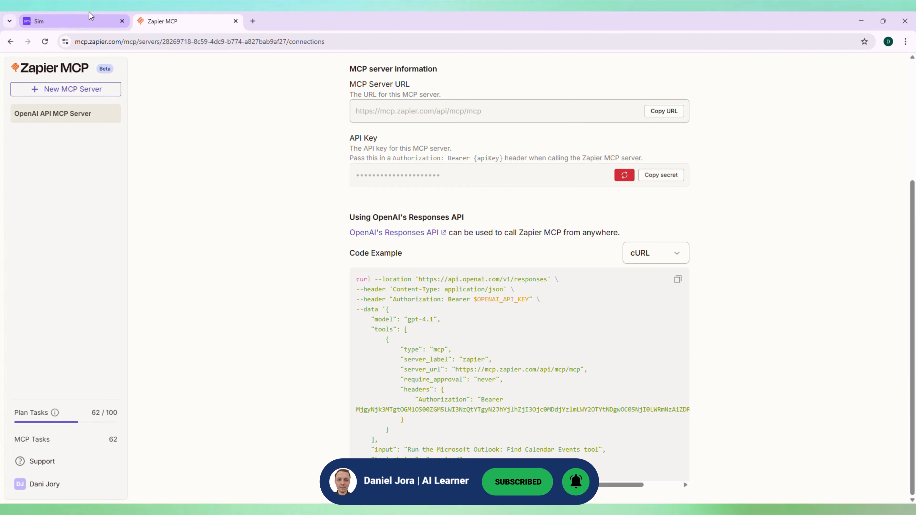
pyautogui.click(87, 21)
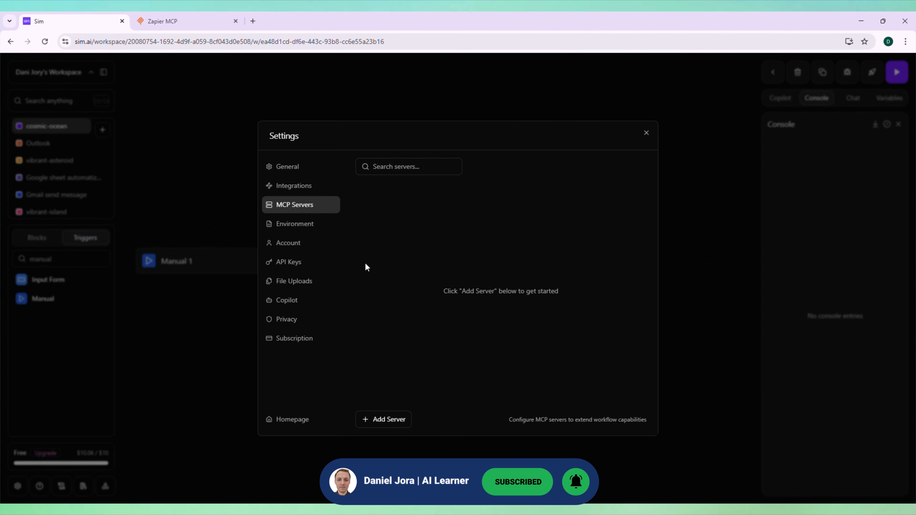
pyautogui.click(391, 422)
pyautogui.click(194, 18)
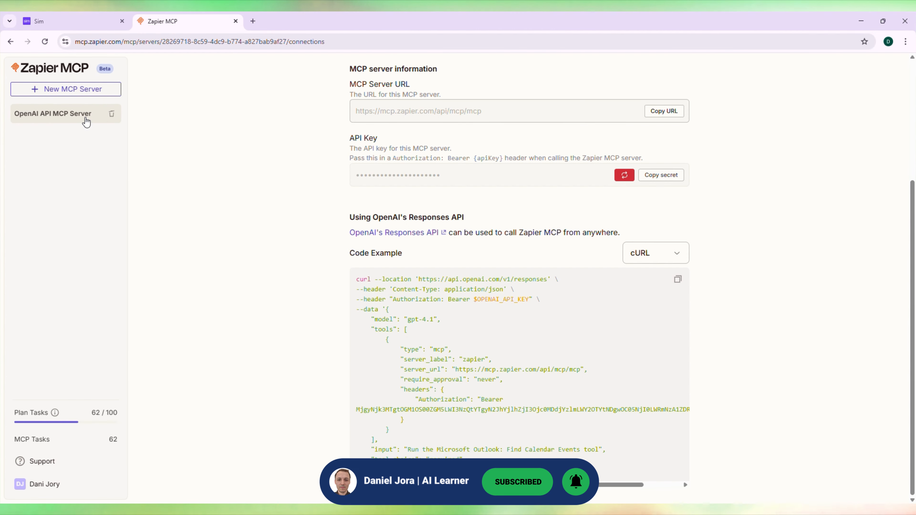
pyautogui.click(85, 119)
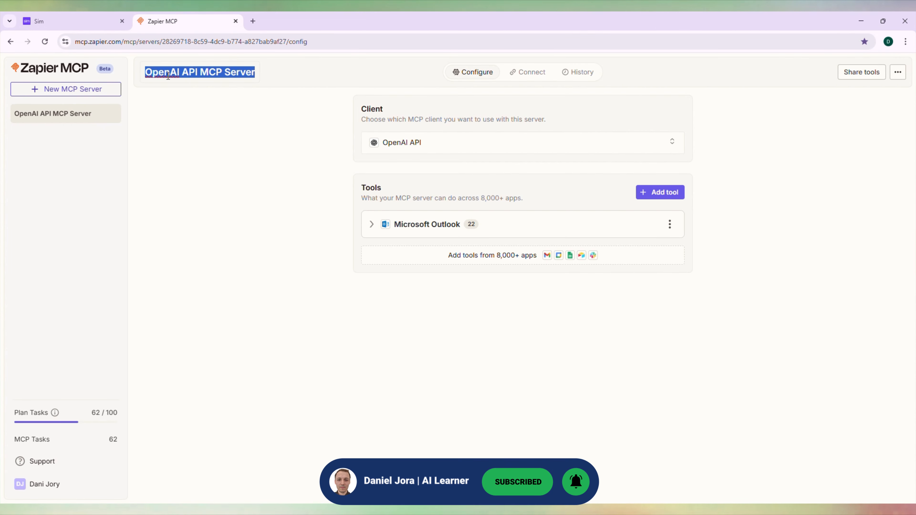
pyautogui.click(114, 16)
pyautogui.click(509, 199)
pyautogui.hotkey('ctrl', 'v')
pyautogui.click(518, 224)
pyautogui.click(519, 223)
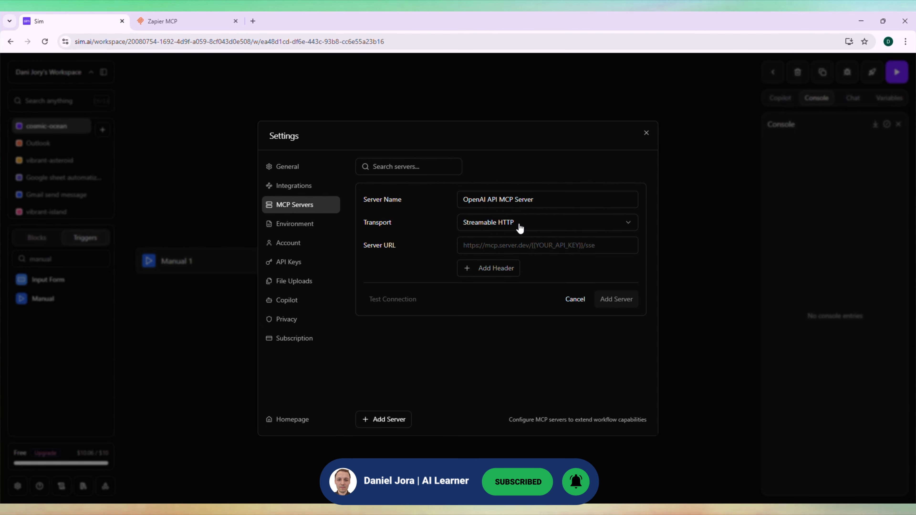
pyautogui.click(163, 15)
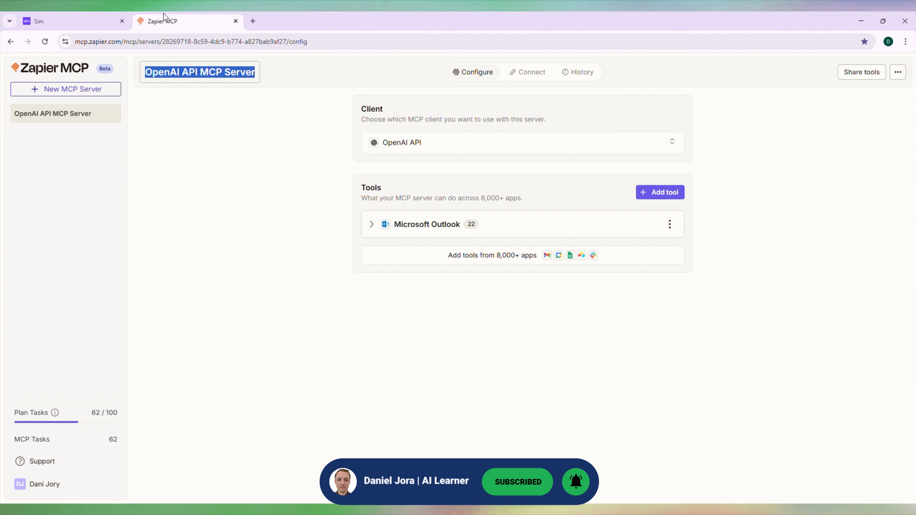
pyautogui.click(529, 73)
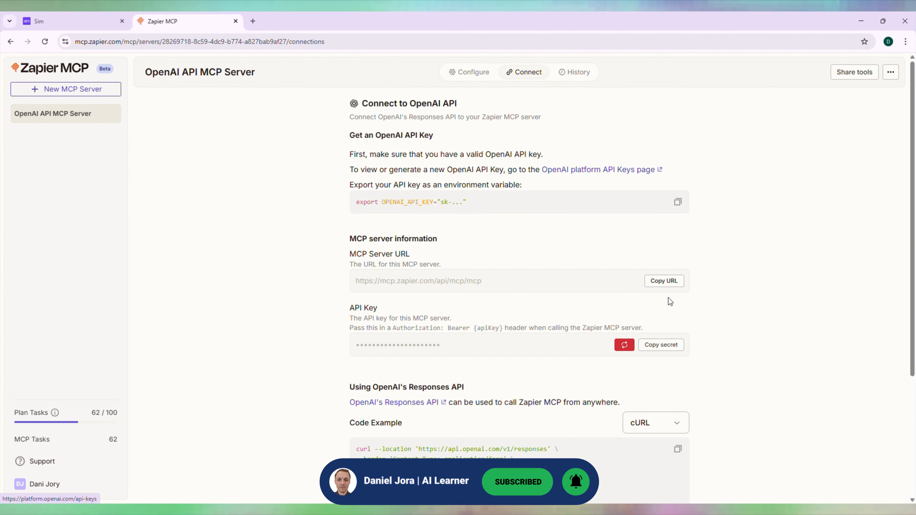
pyautogui.click(667, 284)
pyautogui.hotkey('ctrl', 'shift', 'Tab')
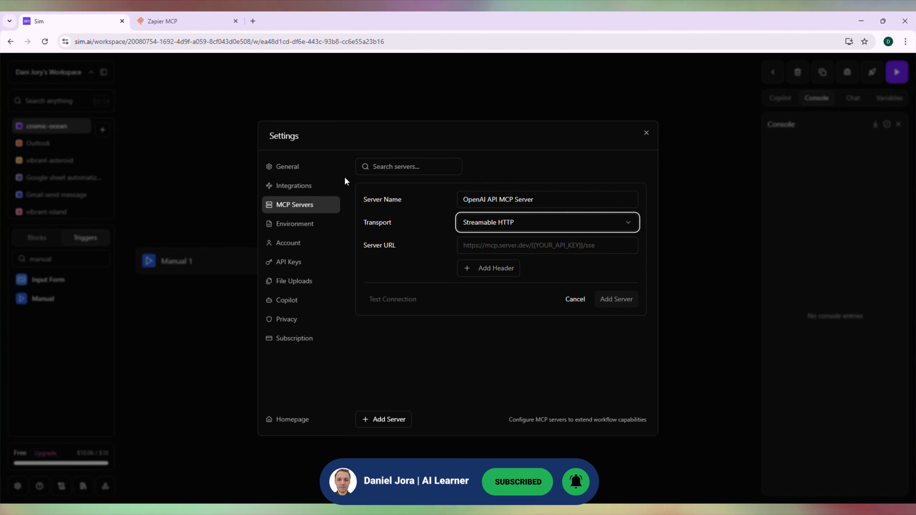
pyautogui.click(512, 250)
pyautogui.hotkey('ctrl', 'v')
# - Add a header to the new server in Sim, named "Authorization" as in Zapier MCP's cURL code example
pyautogui.click(496, 268)
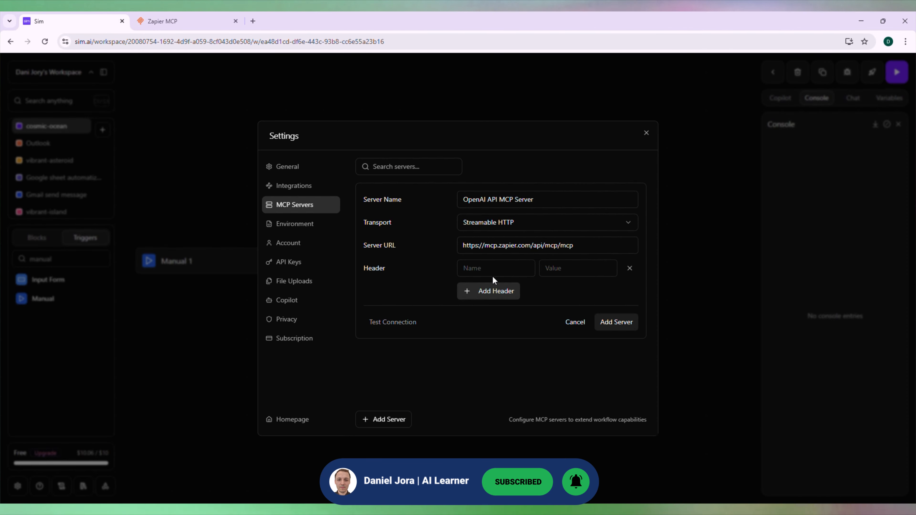
pyautogui.click(158, 16)
pyautogui.scroll(-3, 445, 399)
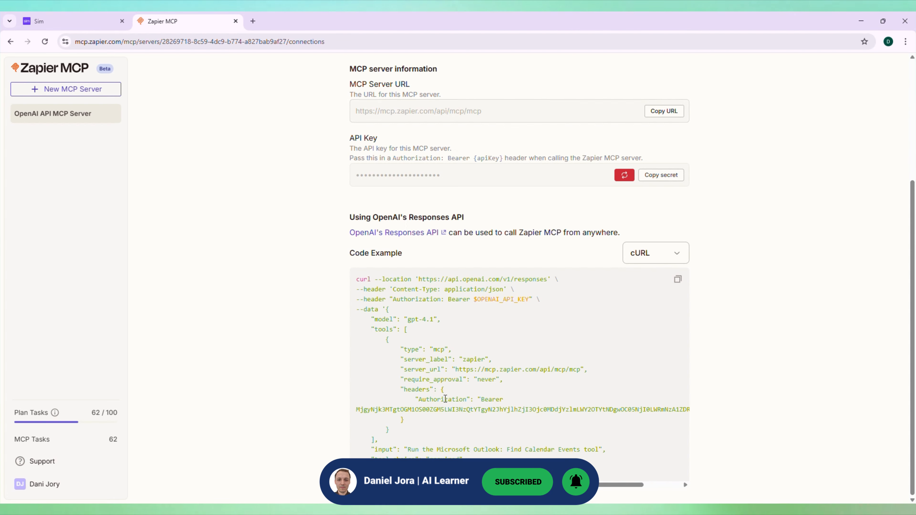
pyautogui.doubleClick(445, 399)
pyautogui.hotkey('ctrl', 'shift', 'Tab')
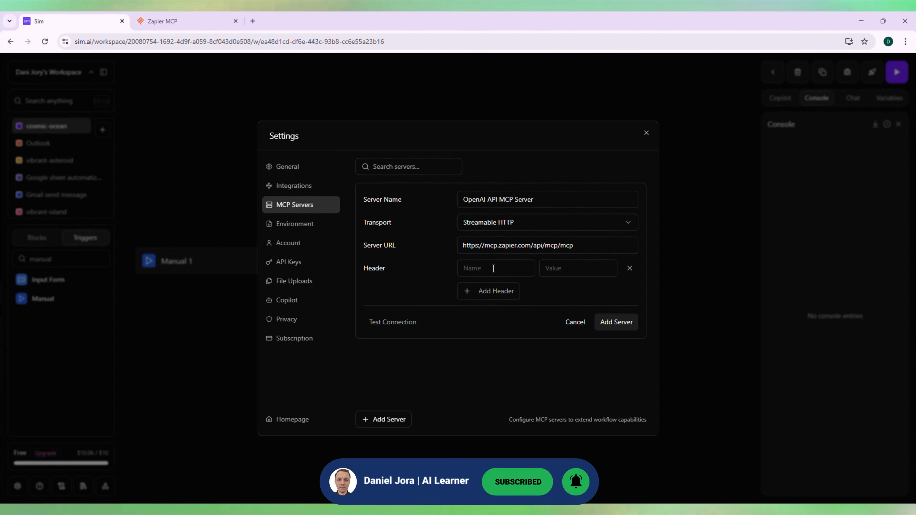
# - Copy the Bearer token from Zapier MCP's code example into the Authorization header's value in Sim and add the server
pyautogui.click(174, 15)
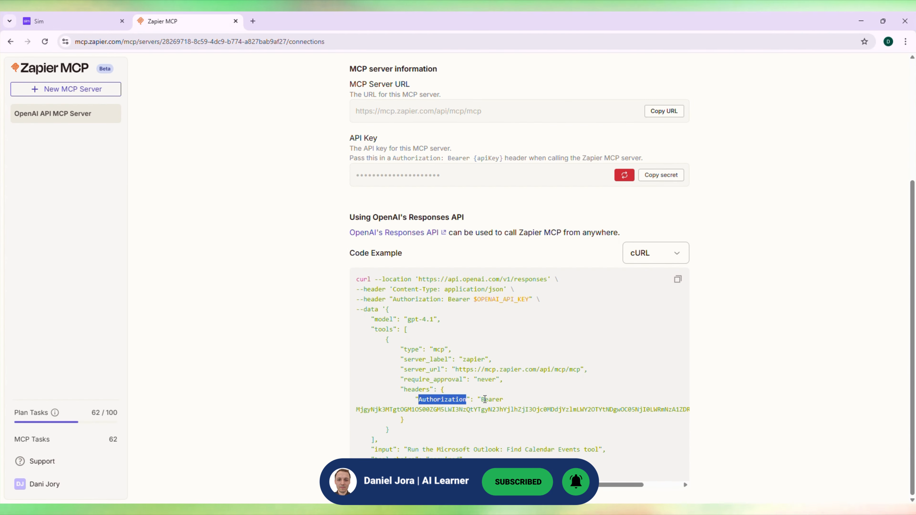
pyautogui.moveTo(481, 399); pyautogui.dragTo(678, 427)
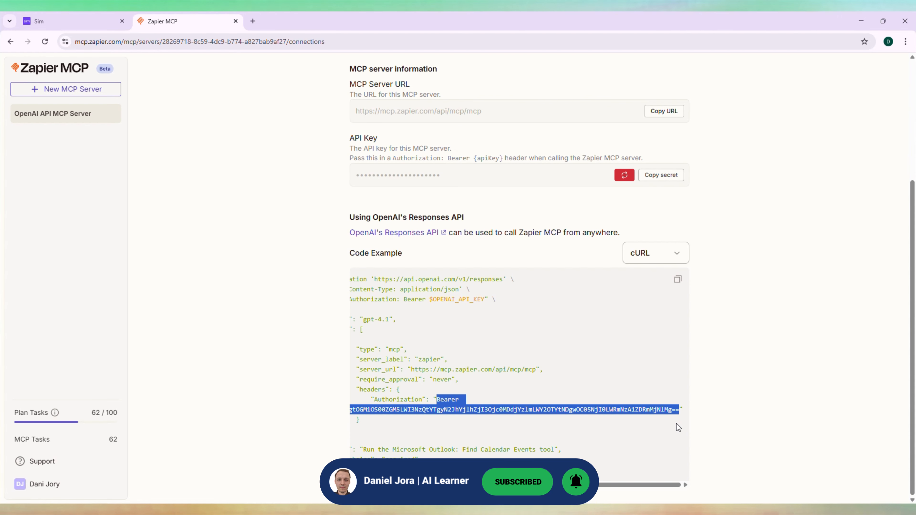
pyautogui.click(42, 18)
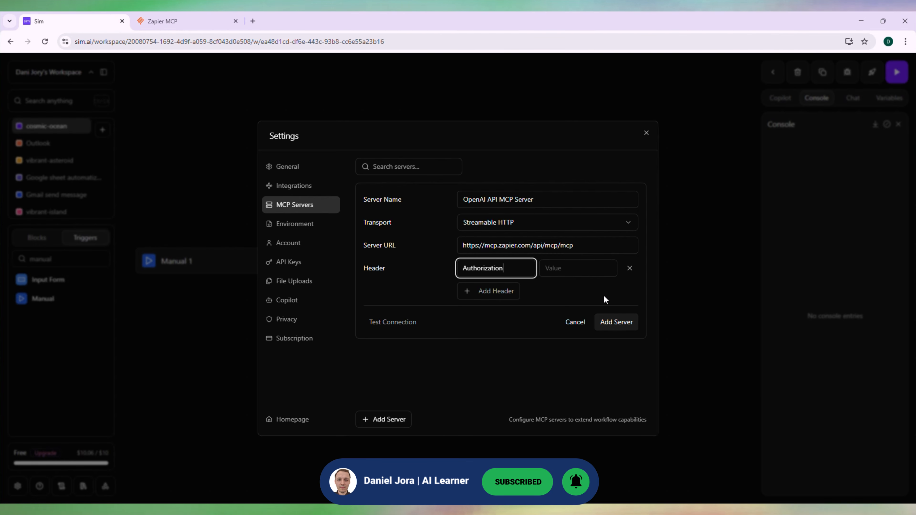
pyautogui.hotkey('ctrl', 'v')
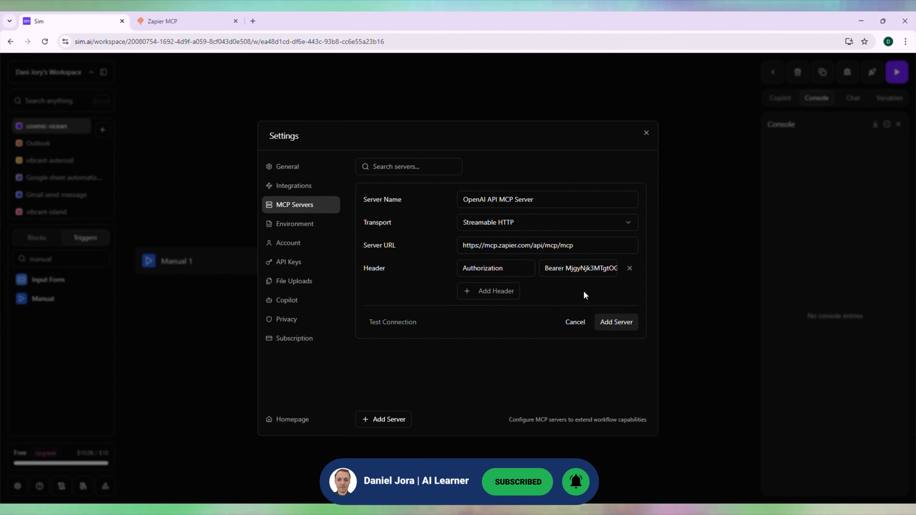
pyautogui.click(626, 324)
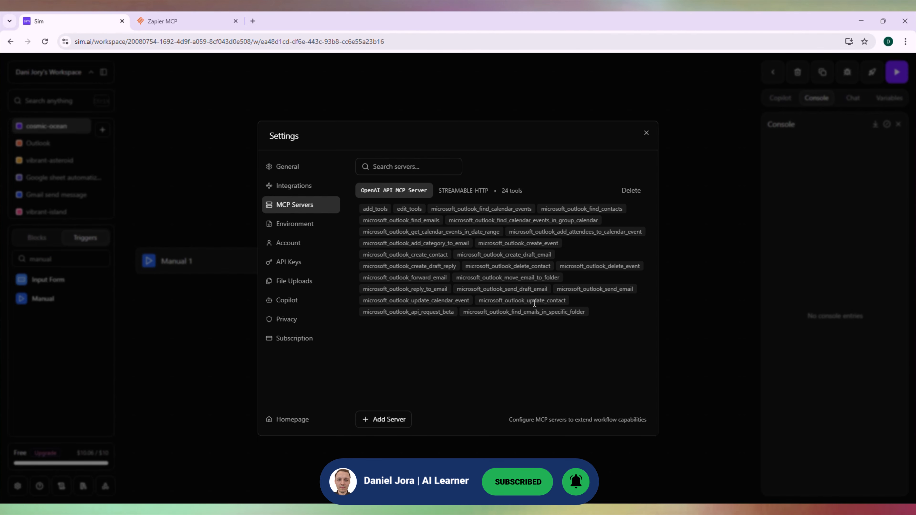
# - Review the Microsoft Outlook tools listed for the OpenAI API MCP Server and close the settings
pyautogui.moveTo(363, 209); pyautogui.dragTo(629, 289)
pyautogui.click(641, 333)
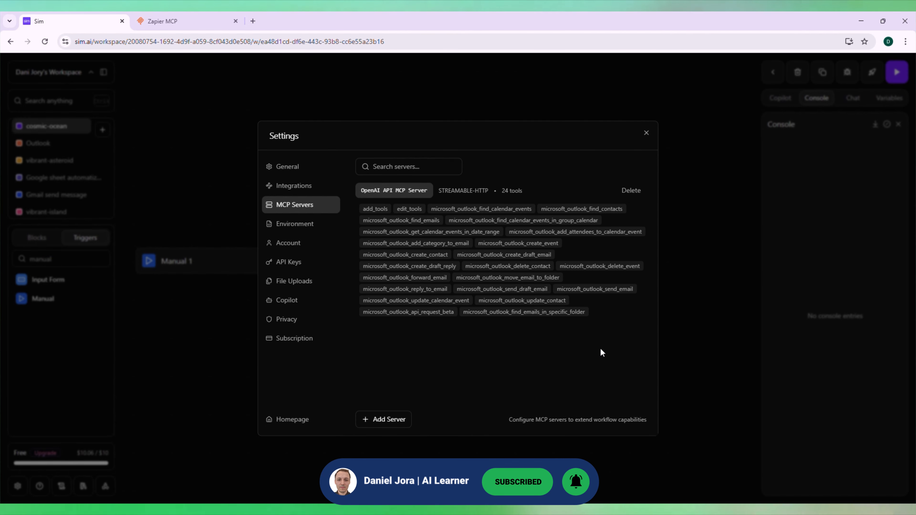
pyautogui.click(646, 136)
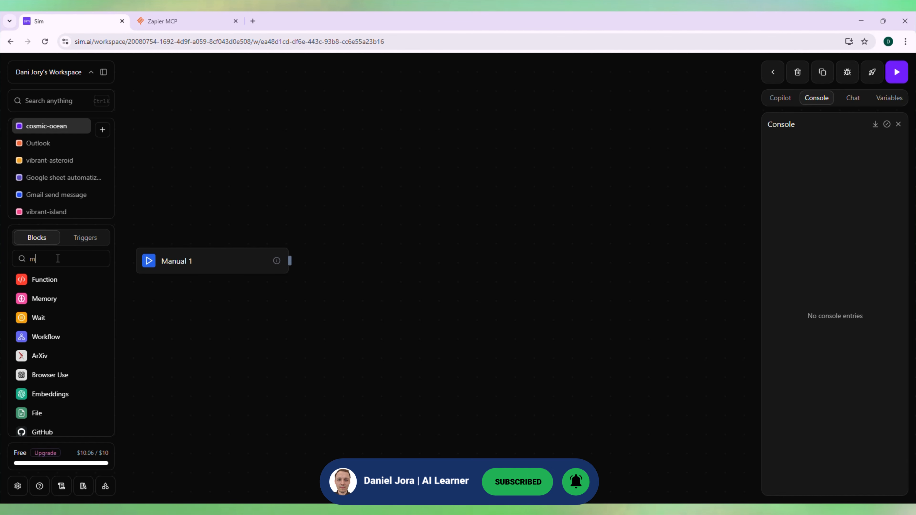
# - Add an MCP Tool block beside Manual 1 and set its MCP server to OpenAI API MCP Server
pyautogui.click(58, 279)
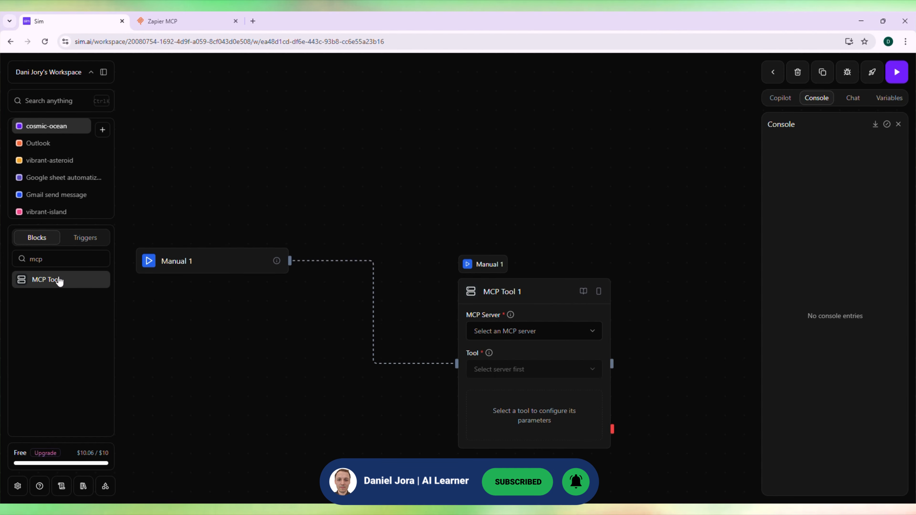
pyautogui.moveTo(502, 296); pyautogui.dragTo(386, 195)
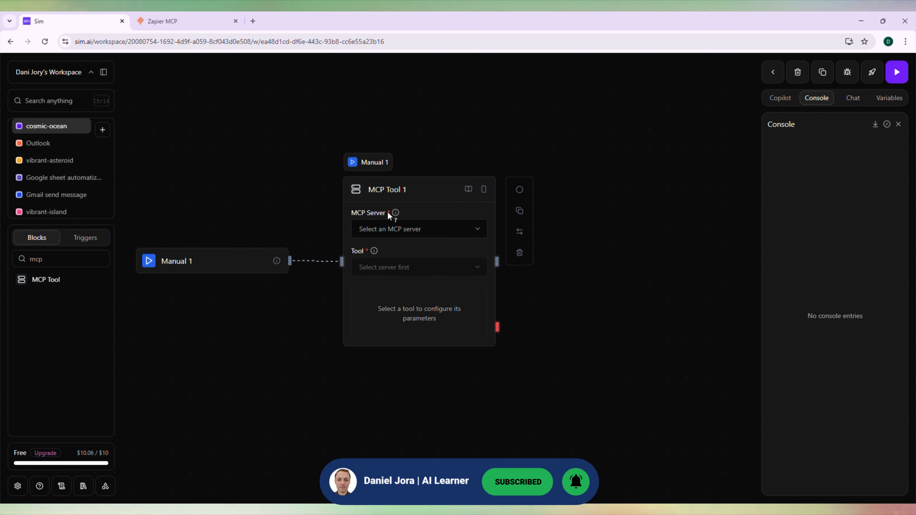
pyautogui.click(394, 230)
pyautogui.click(425, 280)
# - Choose the Microsoft Outlook tool for finding emails in a specific folder as MCP Tool 1's tool
pyautogui.click(411, 271)
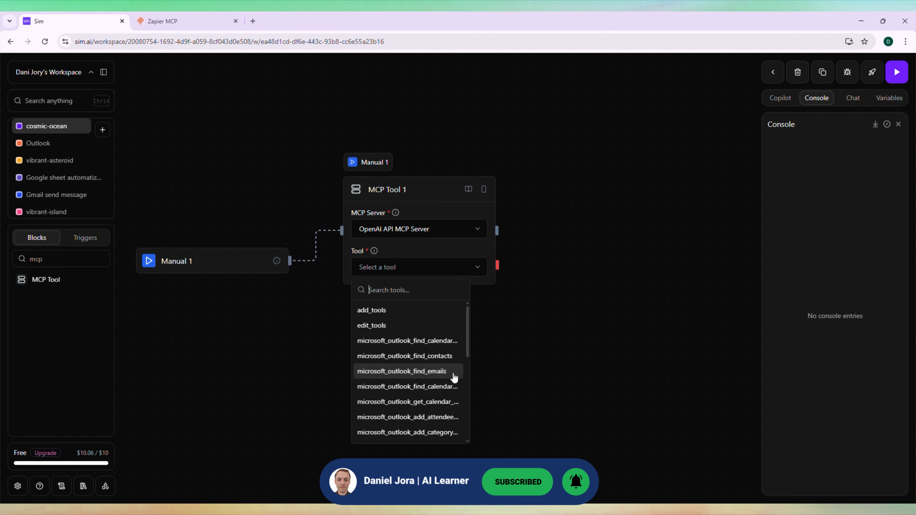
pyautogui.scroll(-5, 447, 374)
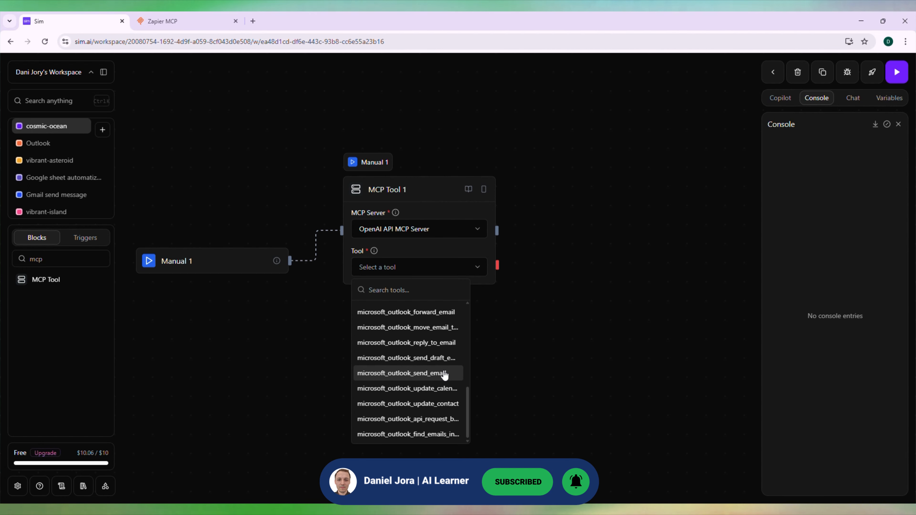
pyautogui.click(443, 434)
# - Switch to Zapier MCP and check the Folder setting in the configuration of Microsoft Outlook's Find Emails in Specific Folder tool
pyautogui.hotkey('ctrl', 'Tab')
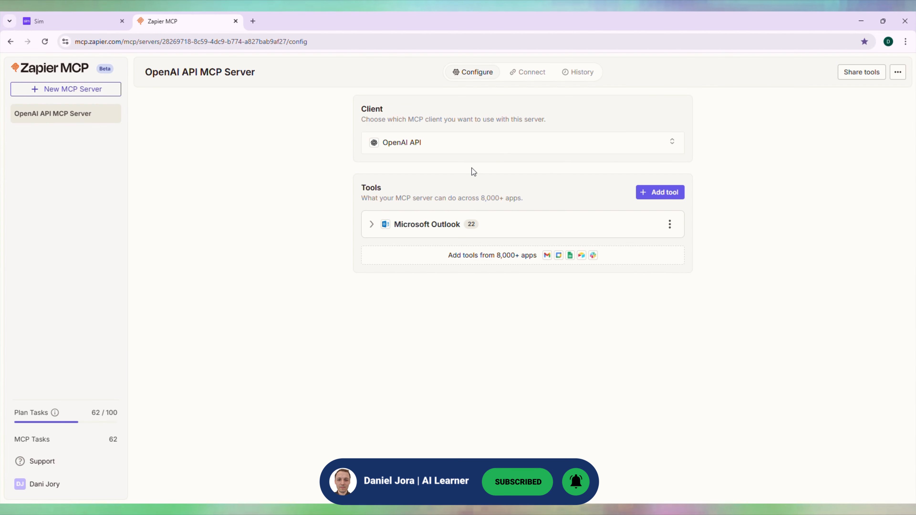
pyautogui.click(371, 225)
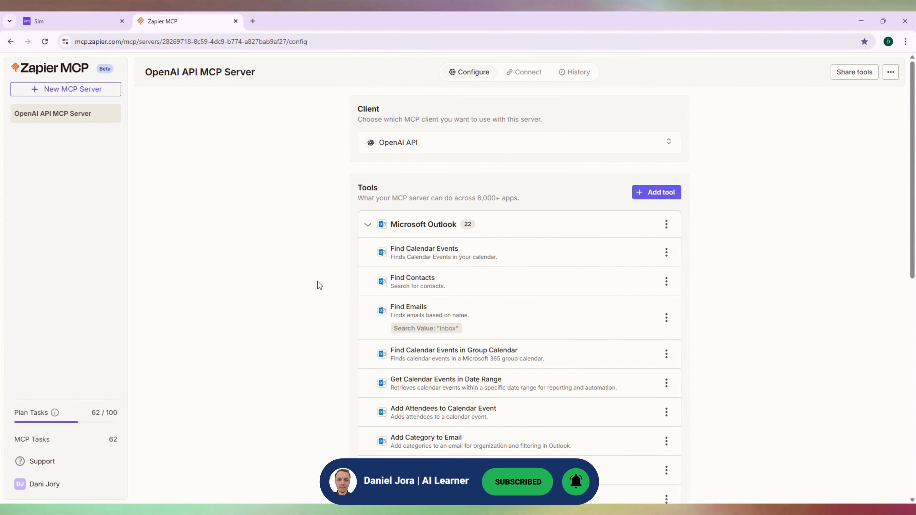
pyautogui.scroll(-10, 319, 285)
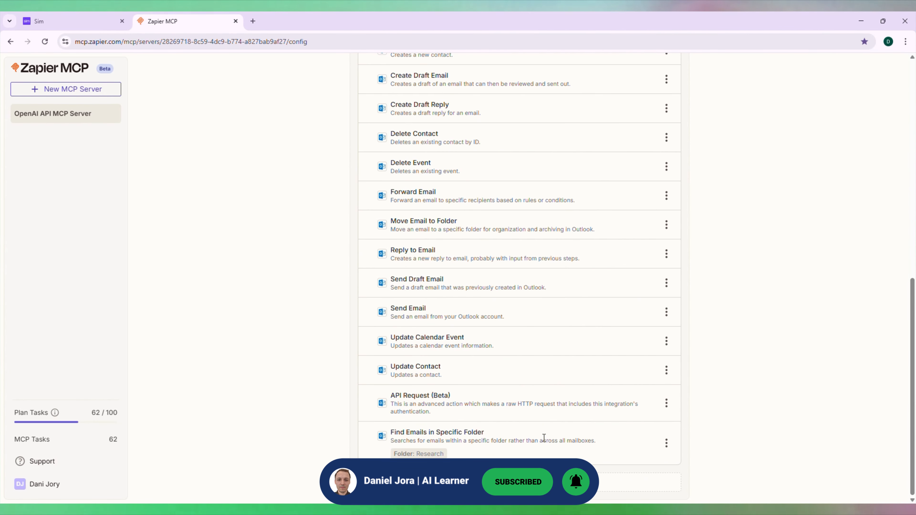
pyautogui.click(666, 443)
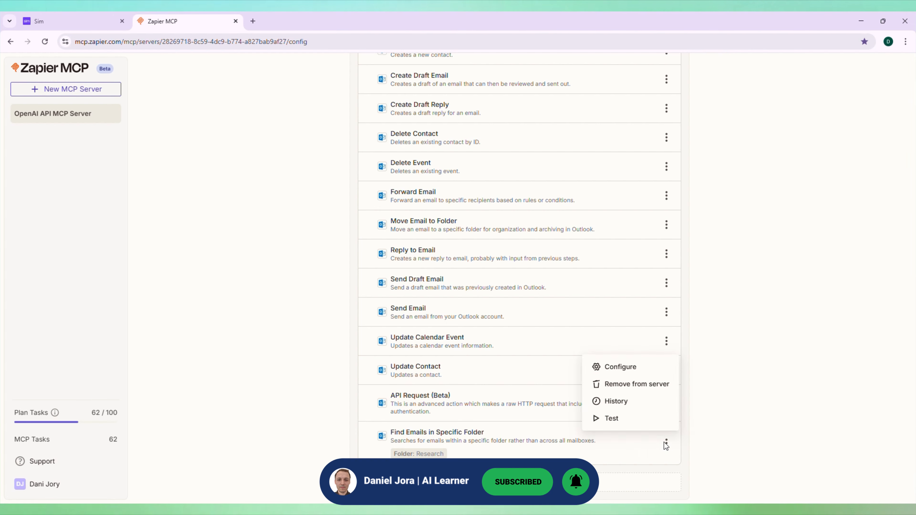
pyautogui.click(637, 370)
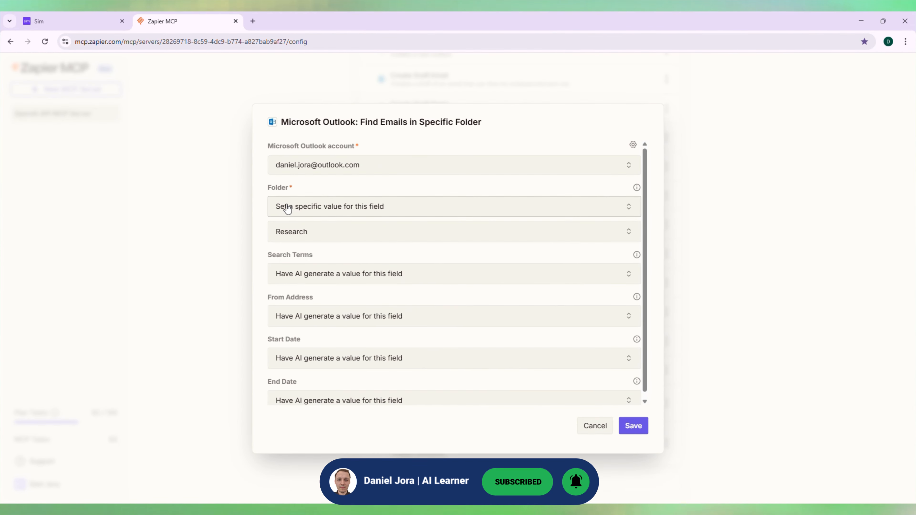
pyautogui.moveTo(268, 198); pyautogui.dragTo(337, 199)
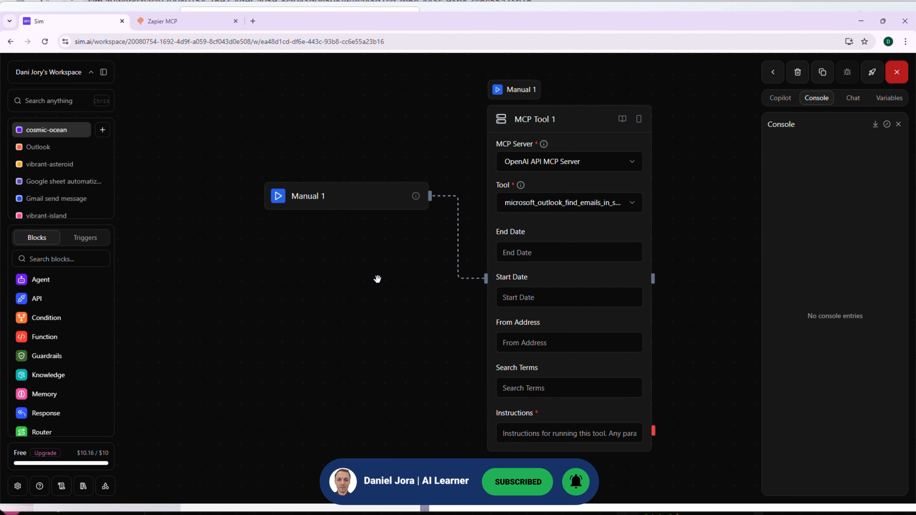
# - Add an Agent block beside MCP Tool 1 in the Sim workflow and set its model to gpt-5
pyautogui.moveTo(376, 276); pyautogui.dragTo(231, 288)
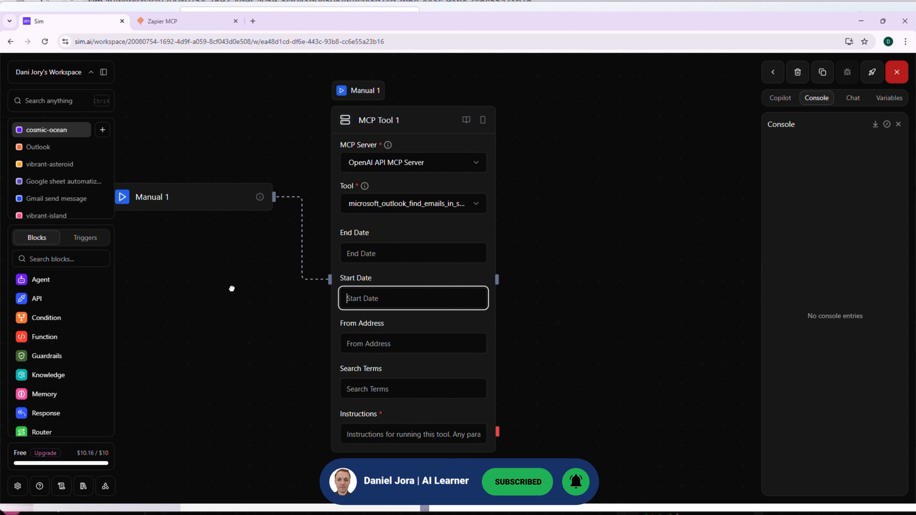
pyautogui.click(56, 279)
pyautogui.moveTo(505, 294); pyautogui.dragTo(557, 123)
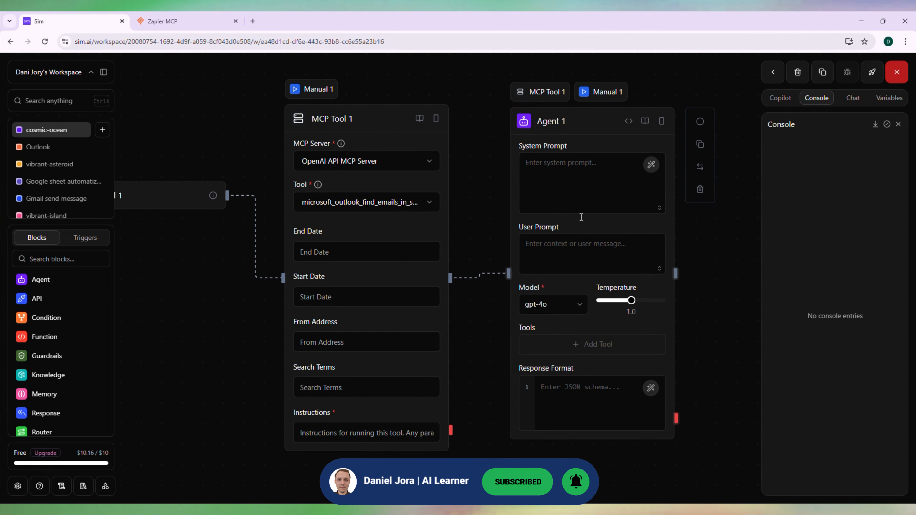
pyautogui.click(558, 305)
pyautogui.click(569, 344)
pyautogui.moveTo(716, 249); pyautogui.dragTo(595, 254)
# - Paste Agent 1's System Prompt for reducing the Outlook JSON to the latest 3 emails with id, subject, from, receivedDateTime and summary, trimming surplus characters
pyautogui.click(457, 175)
pyautogui.hotkey('ctrl', 'v')
pyautogui.moveTo(540, 212); pyautogui.dragTo(540, 469)
pyautogui.moveTo(641, 374); pyautogui.dragTo(642, 298)
pyautogui.click(414, 134)
pyautogui.press('BackSpace')
pyautogui.press('BackSpace')
pyautogui.press('BackSpace')
pyautogui.press('BackSpace')
pyautogui.press('BackSpace')
pyautogui.press('BackSpace')
pyautogui.press('BackSpace')
pyautogui.press('BackSpace')
pyautogui.press('BackSpace')
pyautogui.press('BackSpace')
# - Reduce the height of Agent 1's System Prompt field to make the block more compact
pyautogui.moveTo(536, 421); pyautogui.dragTo(538, 294)
pyautogui.scroll(1, 649, 181)
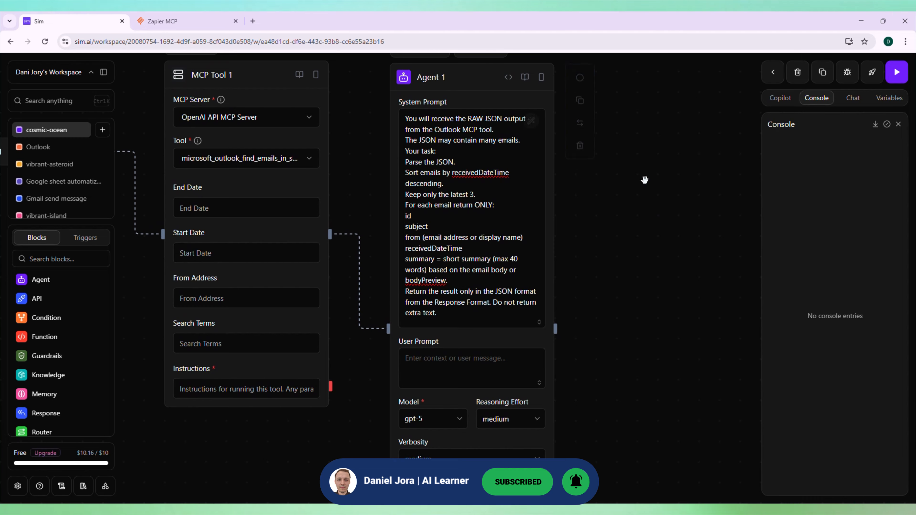
pyautogui.moveTo(642, 178); pyautogui.dragTo(647, 213)
pyautogui.moveTo(542, 350); pyautogui.dragTo(542, 250)
pyautogui.scroll(1, 542, 250)
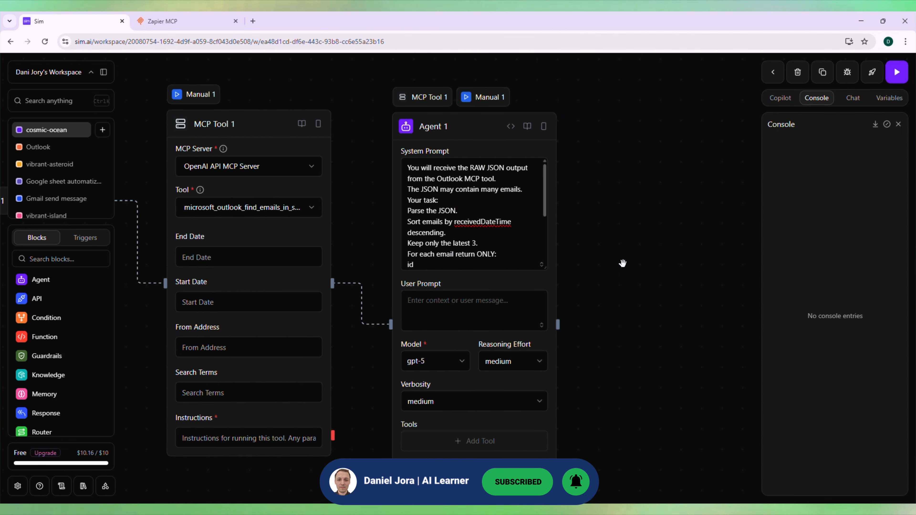
# - Set Agent 1's User Prompt to MCP Tool 1's content output, <mcptool1.content>
pyautogui.moveTo(419, 97); pyautogui.dragTo(434, 316)
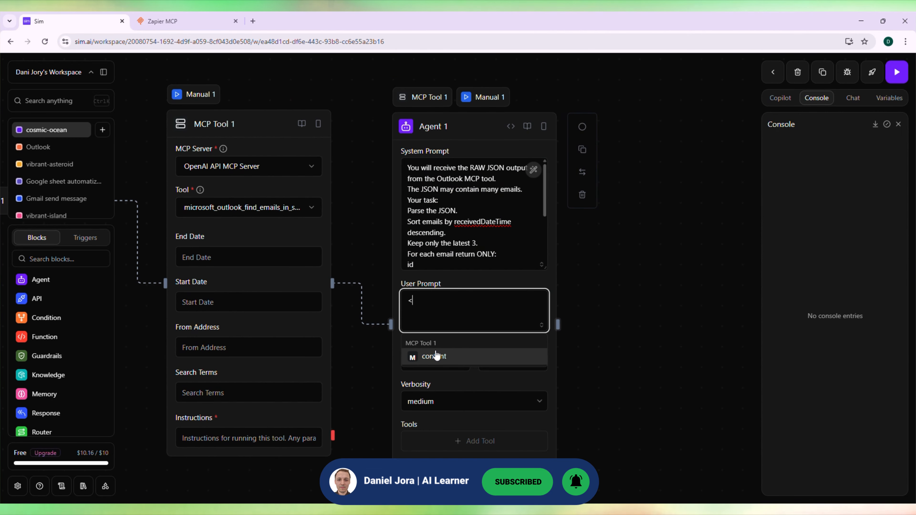
pyautogui.click(438, 356)
pyautogui.moveTo(622, 361); pyautogui.dragTo(611, 250)
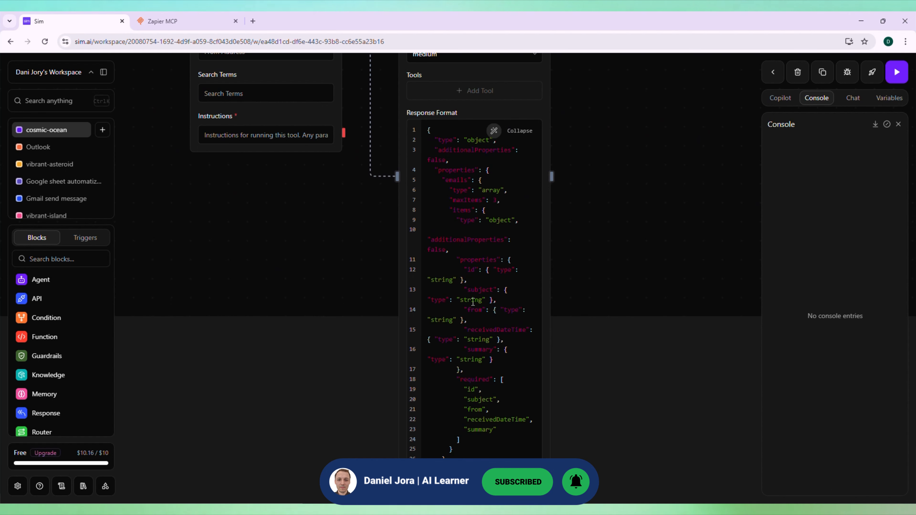
pyautogui.scroll(1, 489, 244)
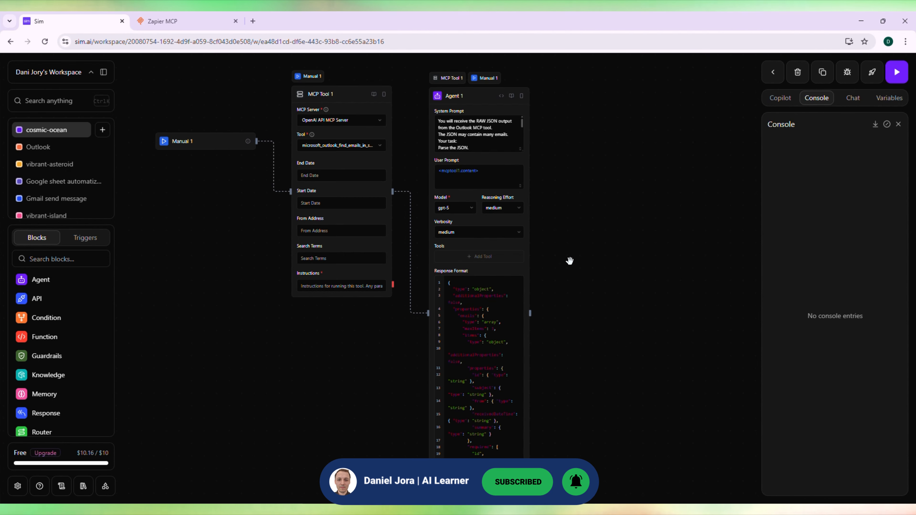
# - Set MCP Tool 1's Instructions to get only the latest 3 inbox emails, force-refreshed, without cached or sample data, with run id 2025-10-31T09:58:00Z
pyautogui.hotkey('ctrl', 'Return')
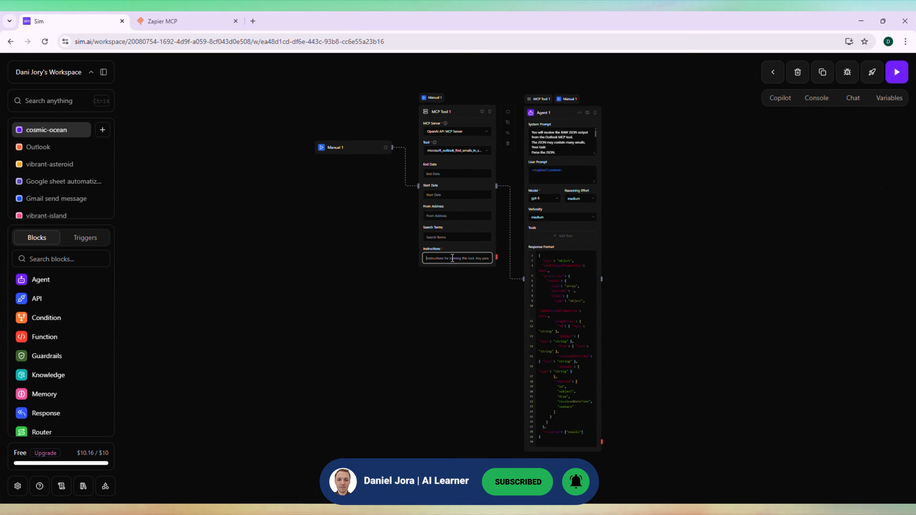
pyautogui.scroll(2, 452, 259)
pyautogui.moveTo(469, 290); pyautogui.dragTo(395, 344)
pyautogui.click(385, 309)
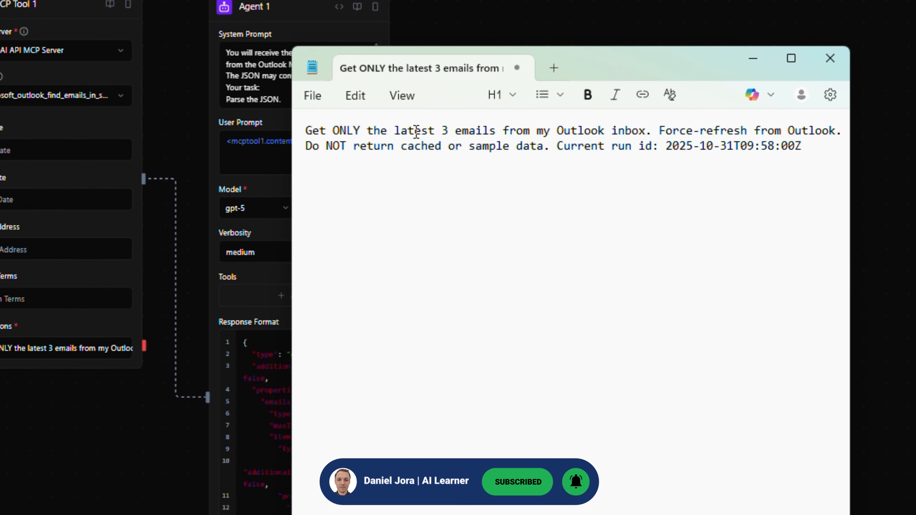
pyautogui.moveTo(498, 136); pyautogui.dragTo(683, 137)
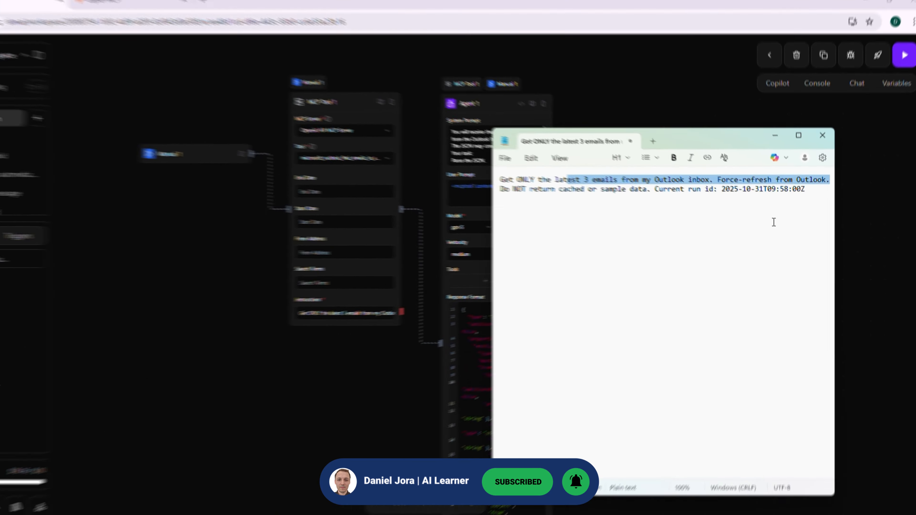
pyautogui.click(746, 200)
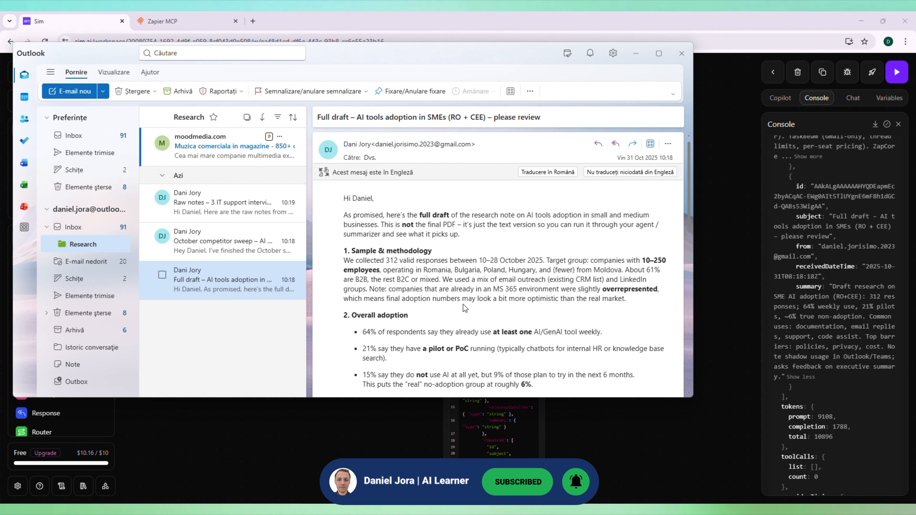
# - Compare the "Full draft – AI tools adoption in SMEs" email in Outlook's Research folder with its summary in Sim's console
pyautogui.scroll(-1, 463, 304)
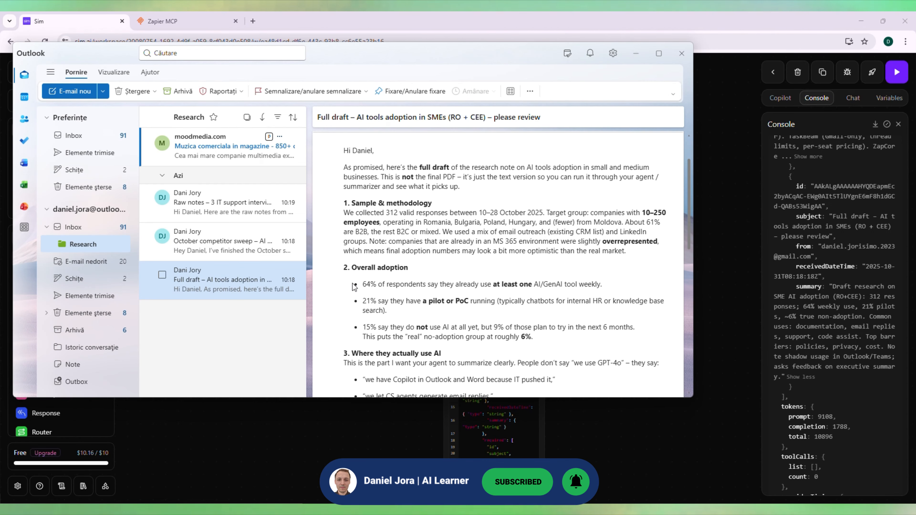